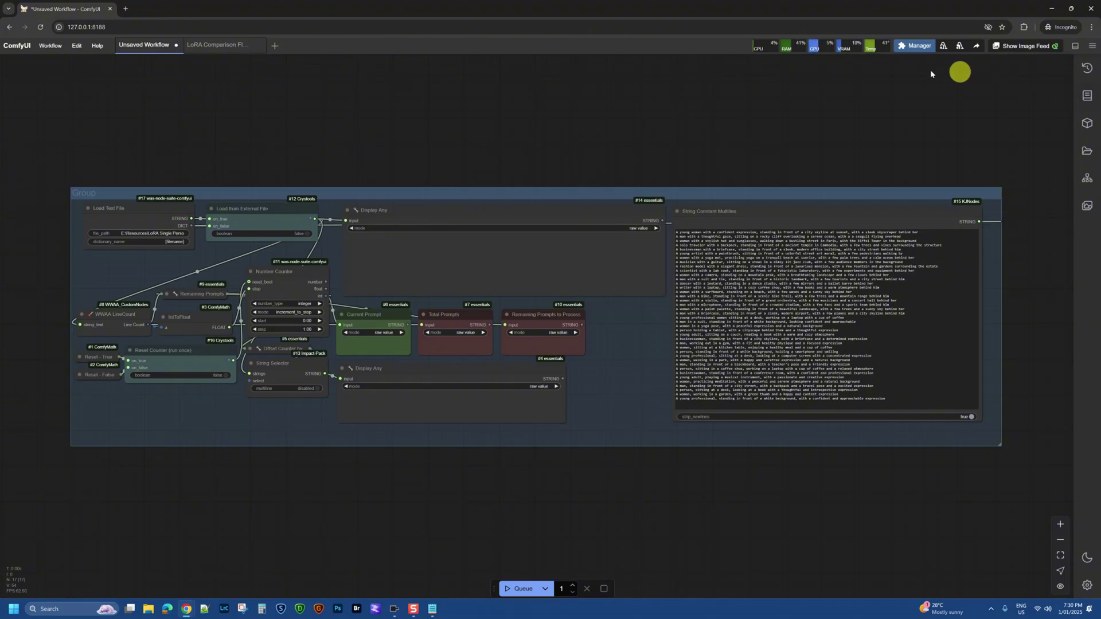
Queue a run, then review the prompts text file in Notepad before returning to the workflow.
left_click(522, 589)
left_click(434, 609)
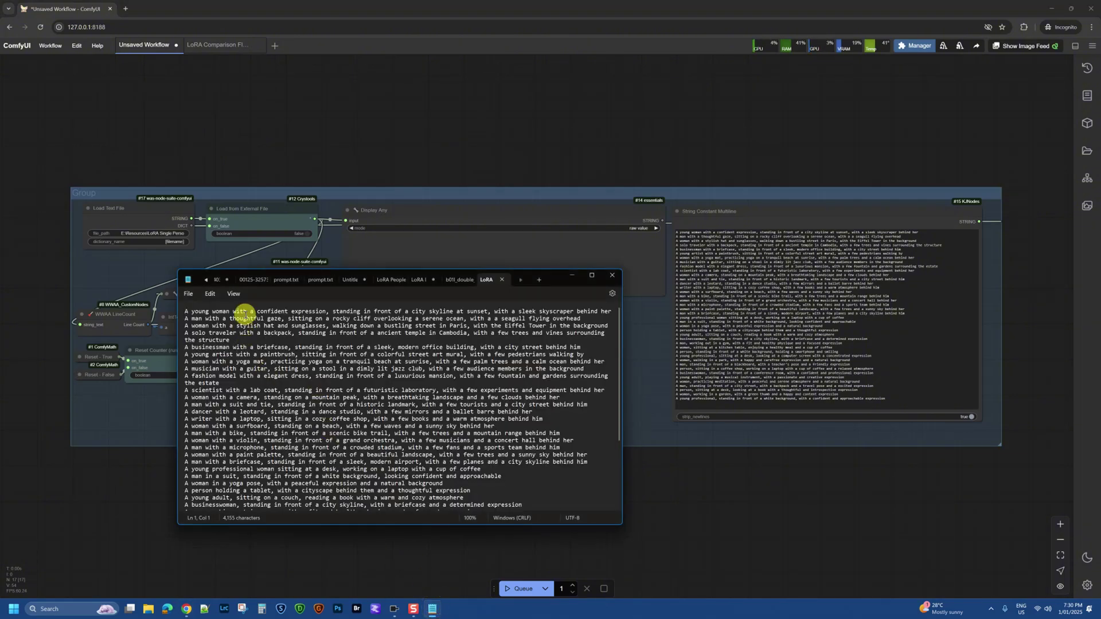
scroll(245, 315, "down", 5)
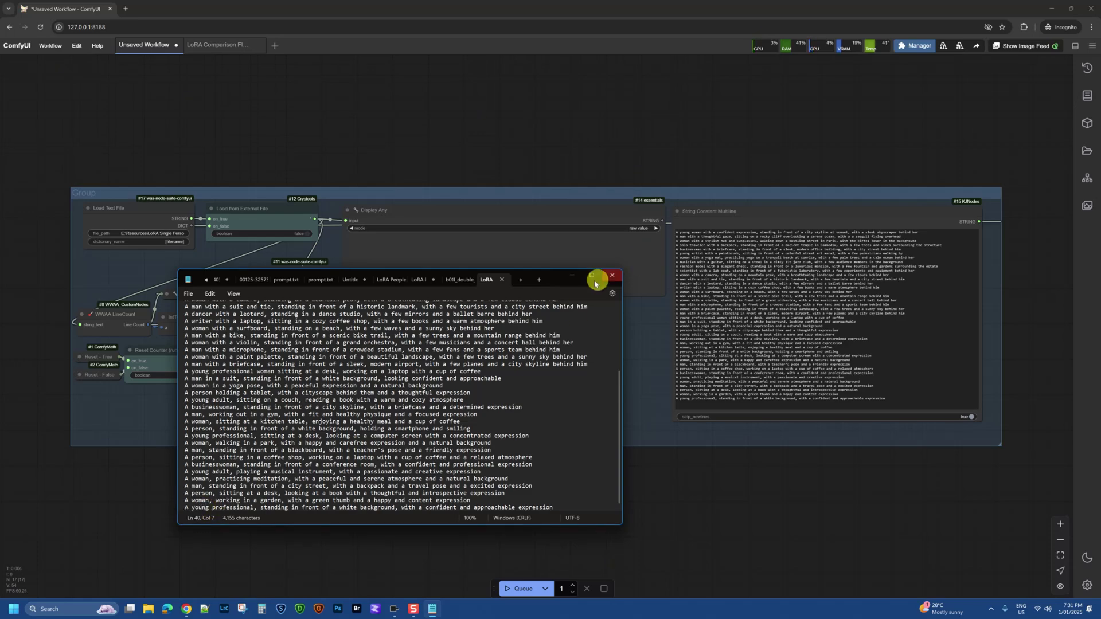
left_click(575, 277)
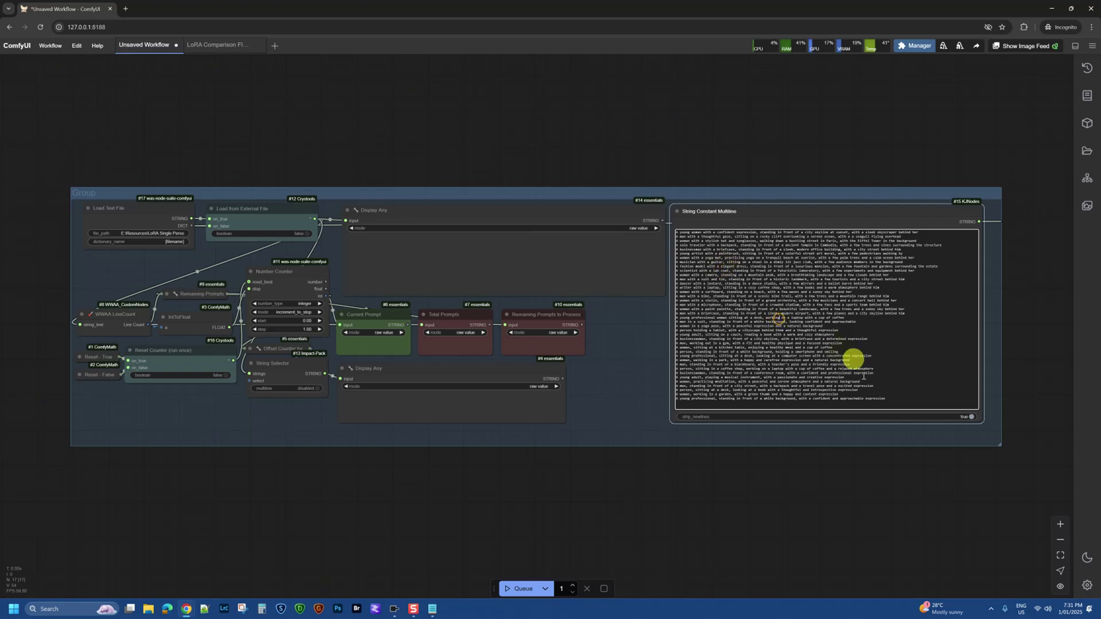
Check the multiline prompt text and the Load Text File's file_path without changing it.
left_click_drag(889, 400, 677, 232)
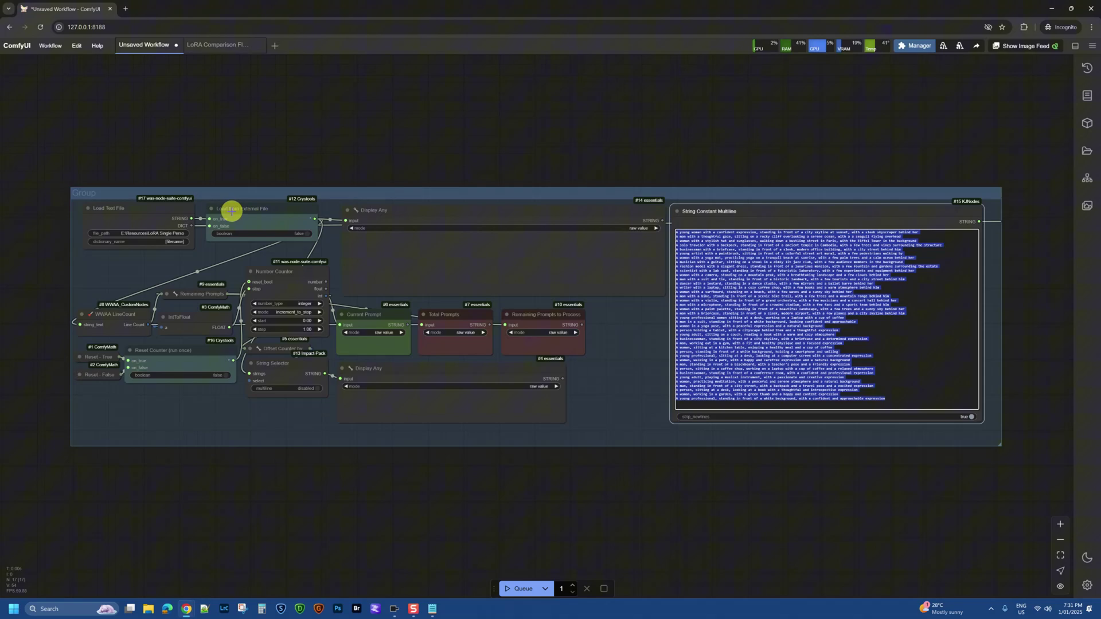
left_click(150, 233)
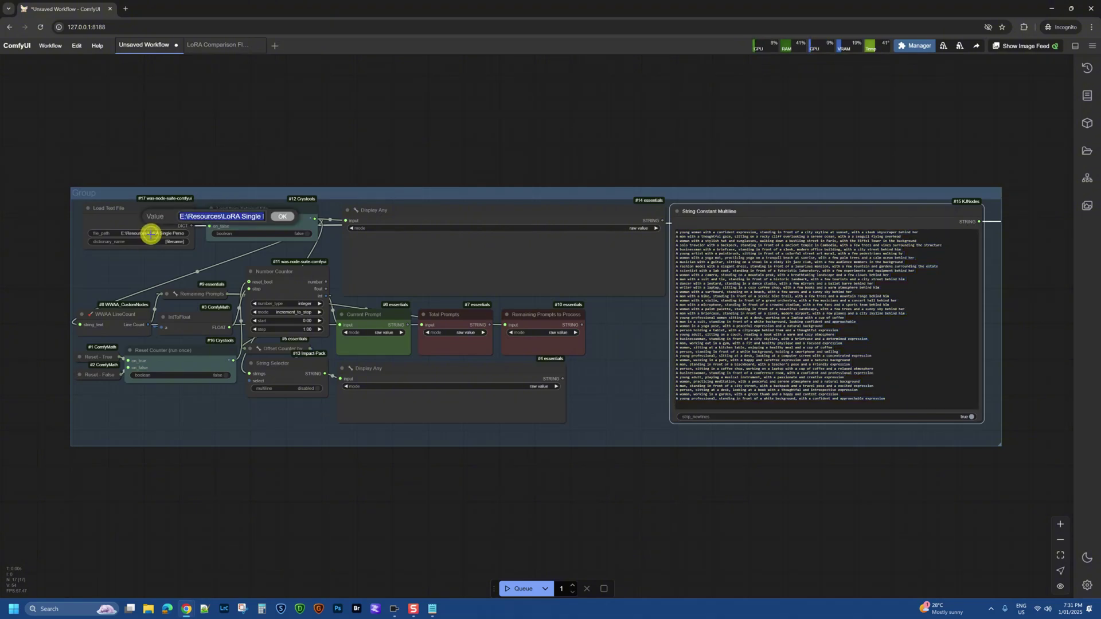
left_click(290, 223)
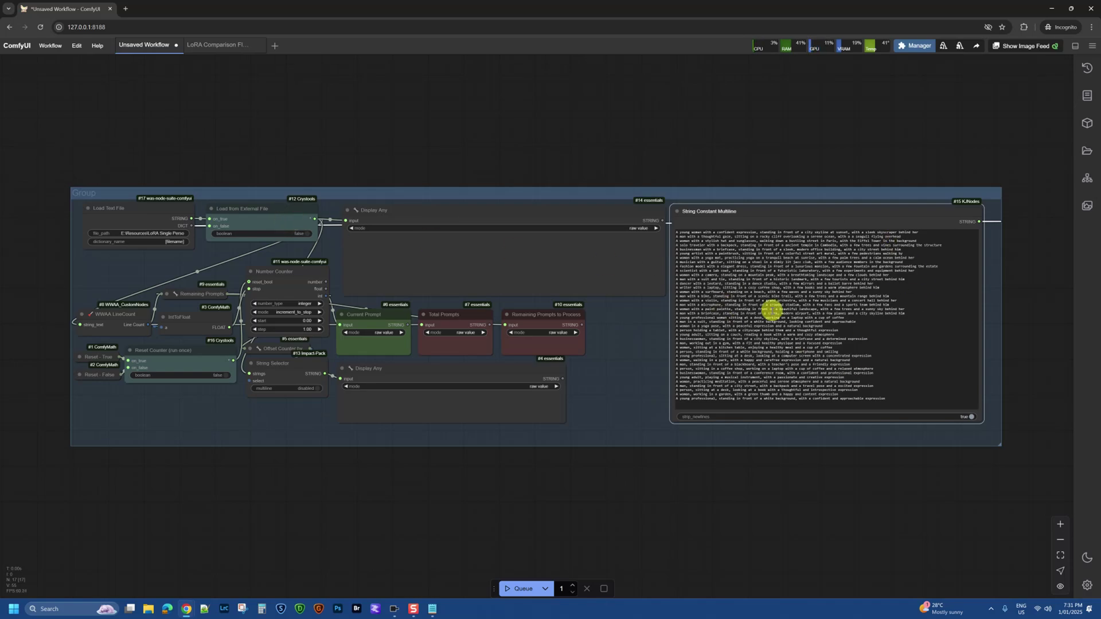
scroll(248, 217, "up", 3)
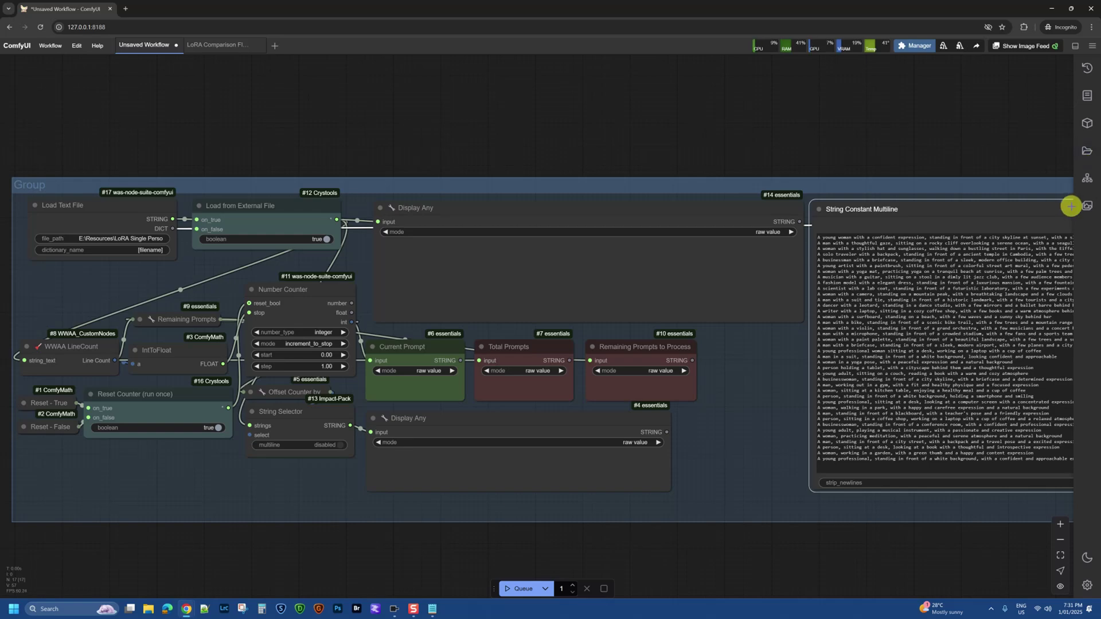
Run the workflow and select the first prompt shown in Display Any.
left_click(519, 591)
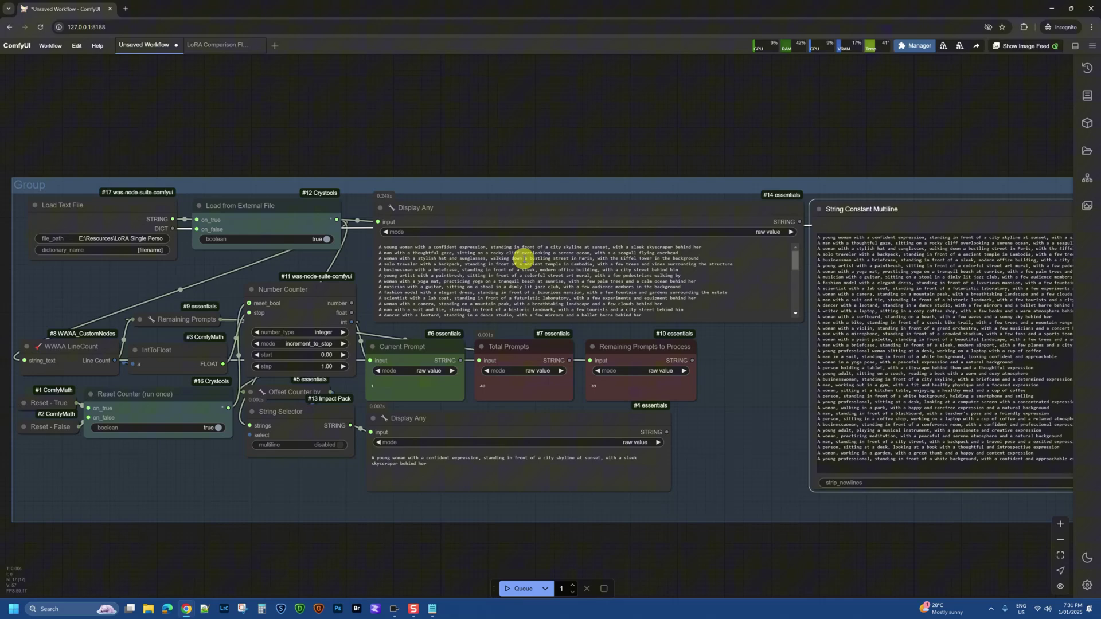
scroll(524, 259, "down", 5)
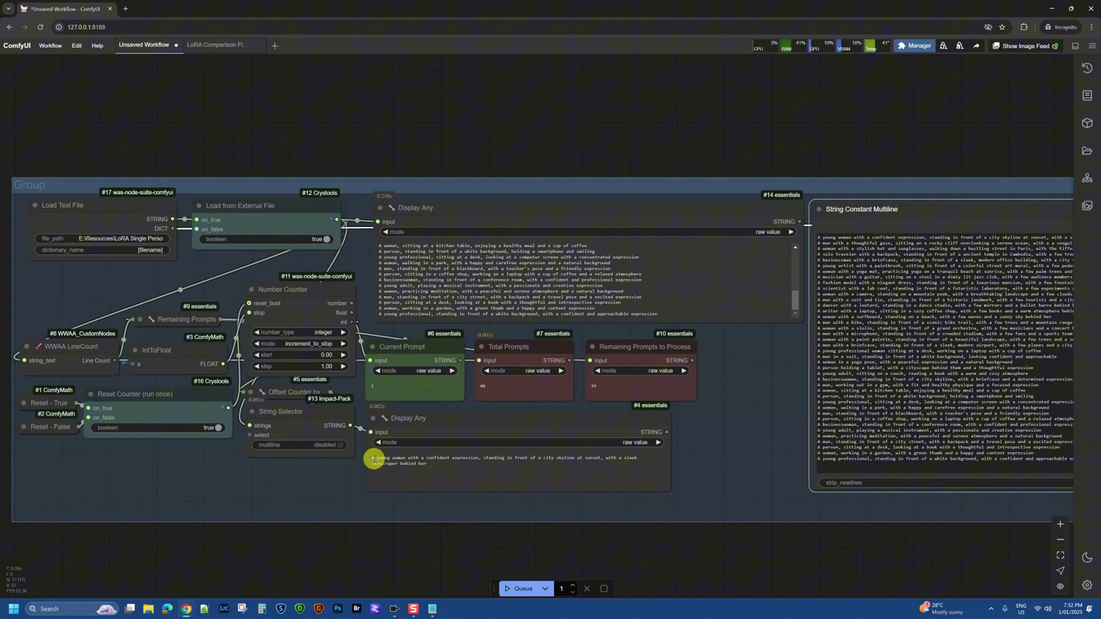
left_click(373, 458)
left_click_drag(373, 458, 430, 467)
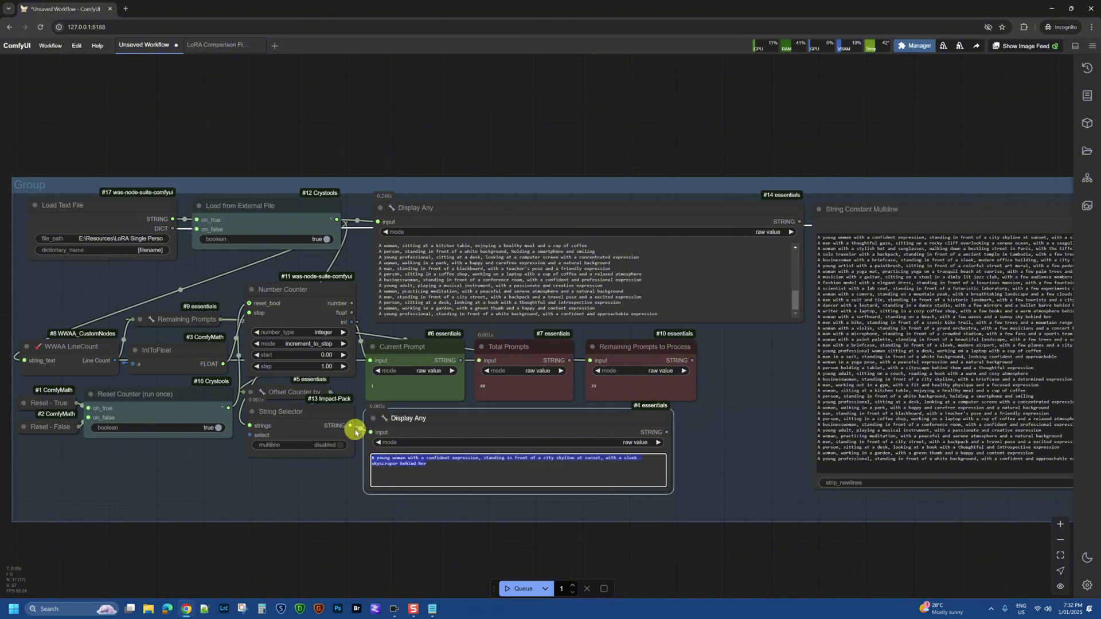
Add a Reroute node off the String Selector's STRING output below the group.
left_click_drag(351, 425, 428, 563)
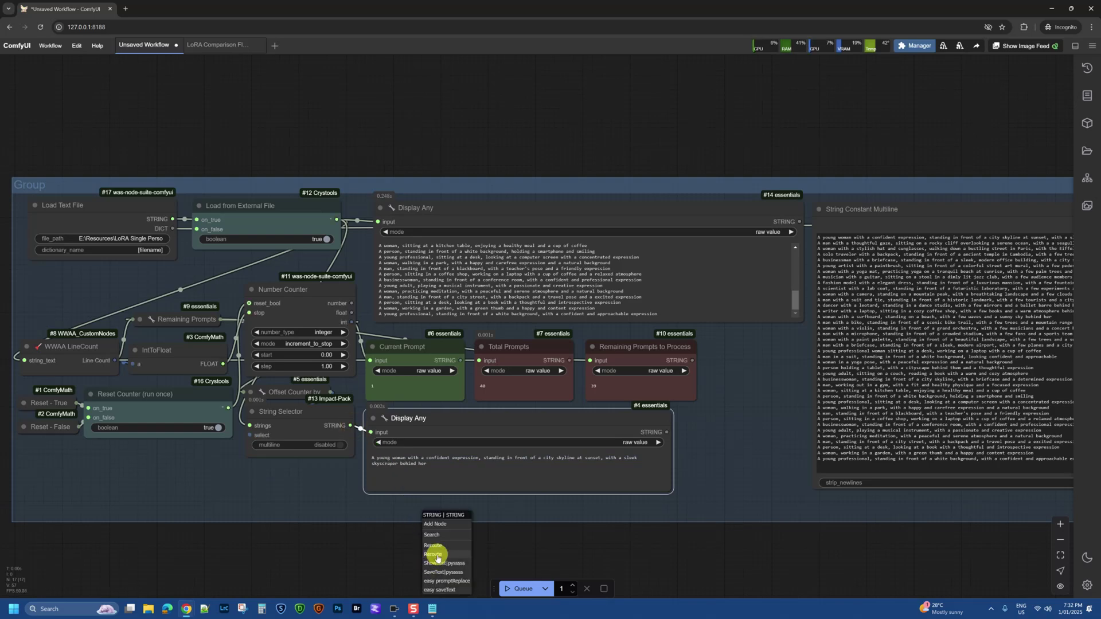
left_click(441, 548)
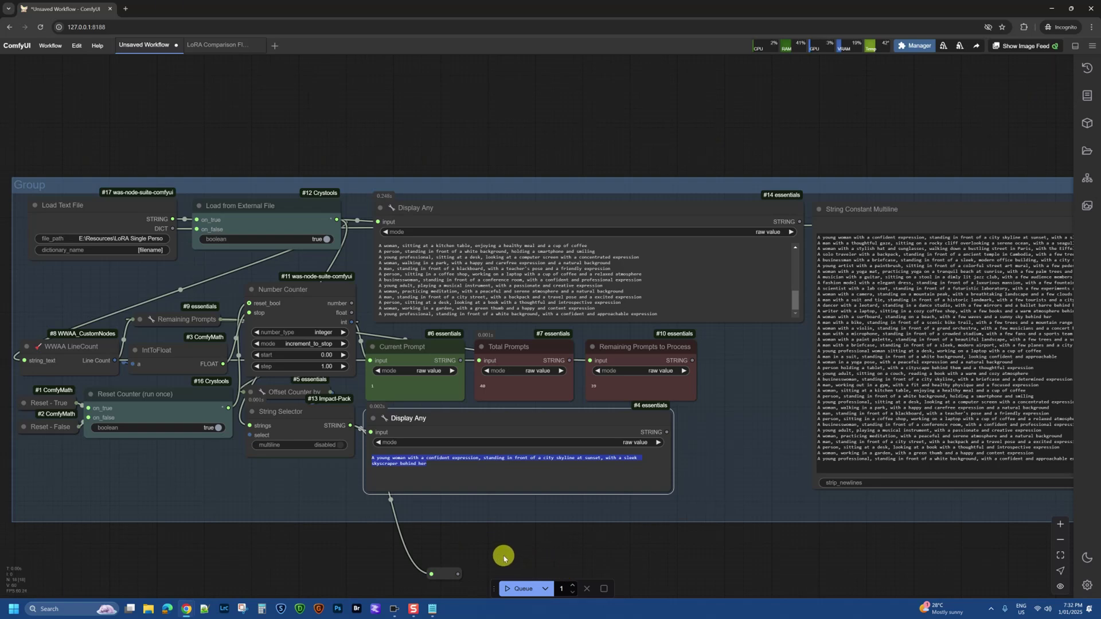
left_click(573, 559)
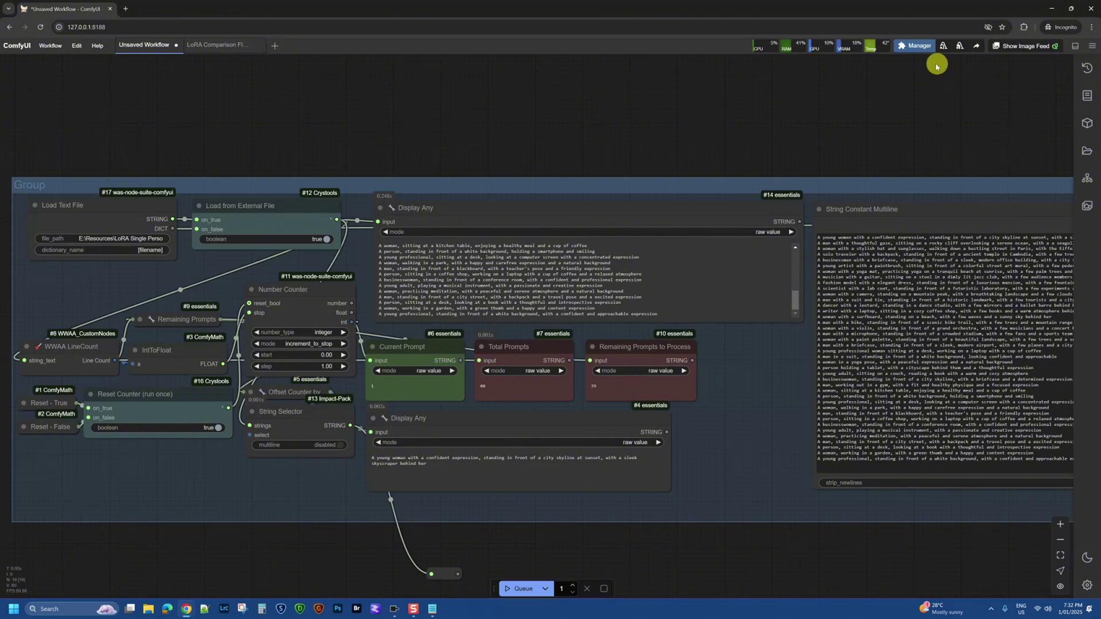
Queue successive runs to reach the second and third prompts, highlighting each in the list.
left_click(520, 588)
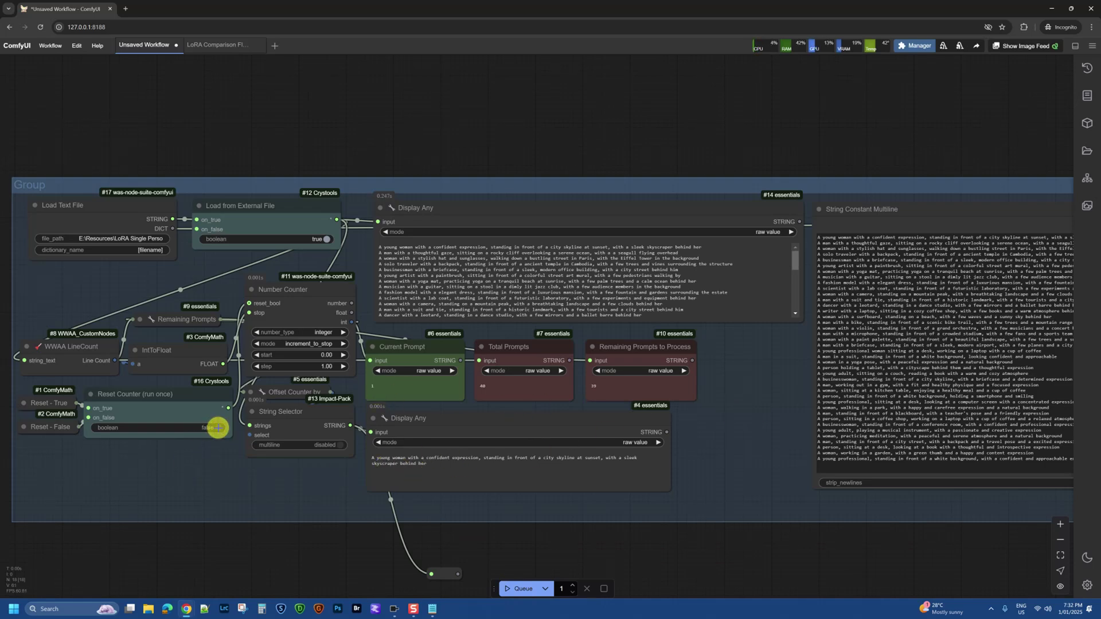
left_click(522, 589)
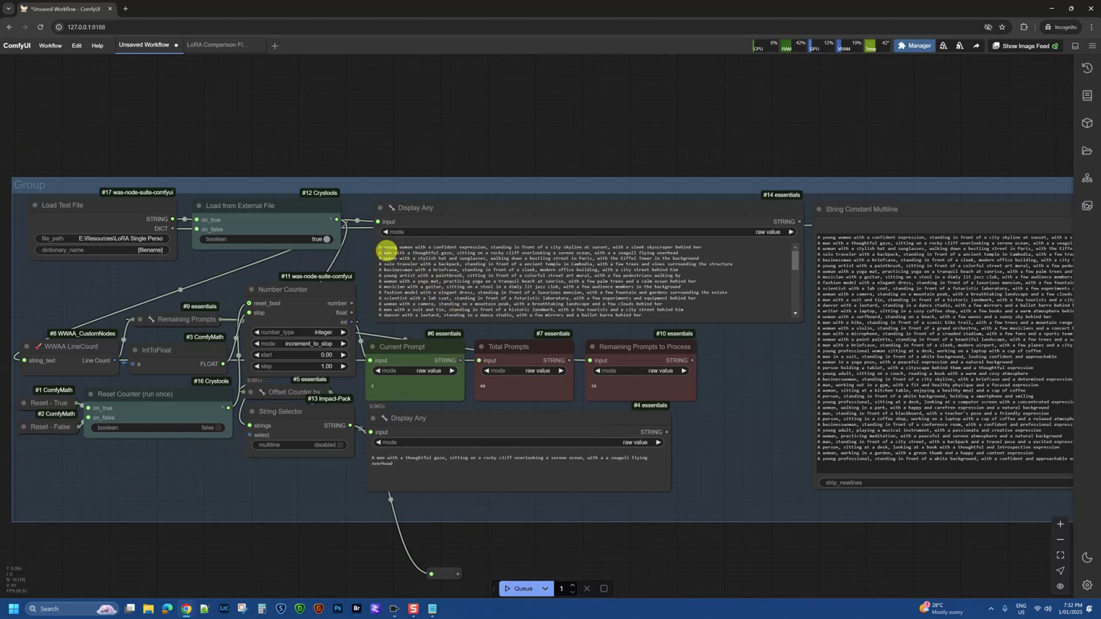
left_click_drag(383, 252, 431, 252)
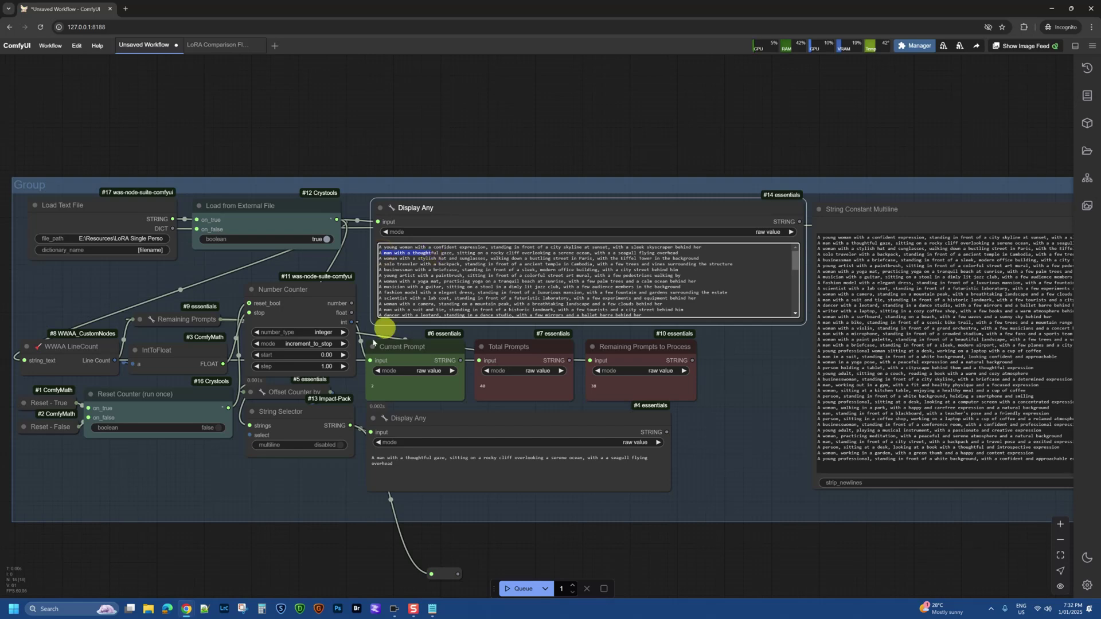
left_click(520, 589)
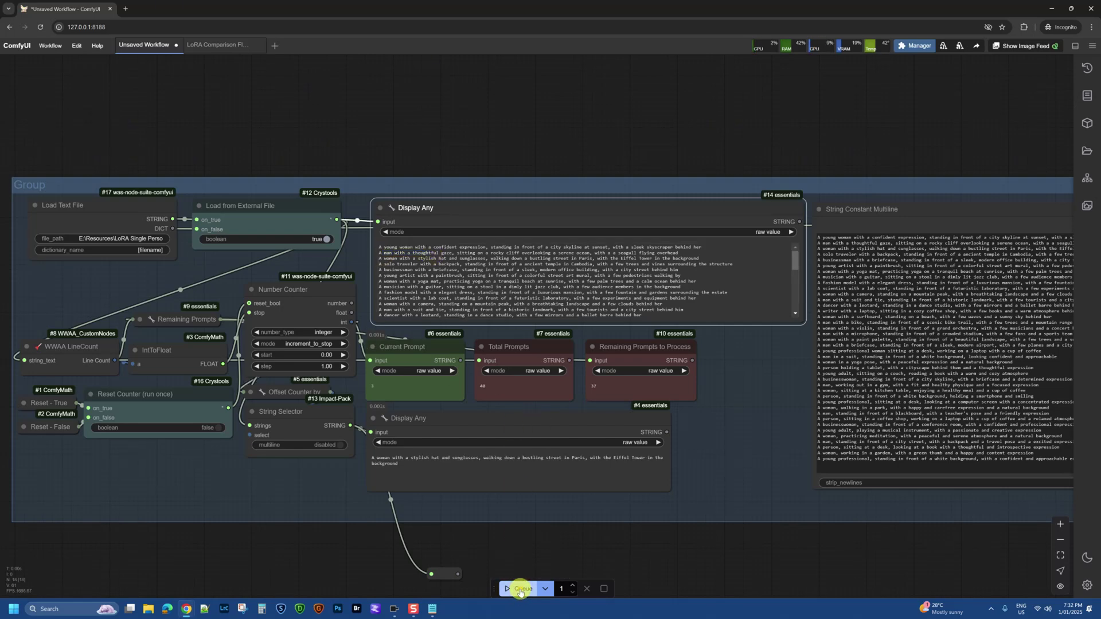
left_click_drag(386, 258, 465, 259)
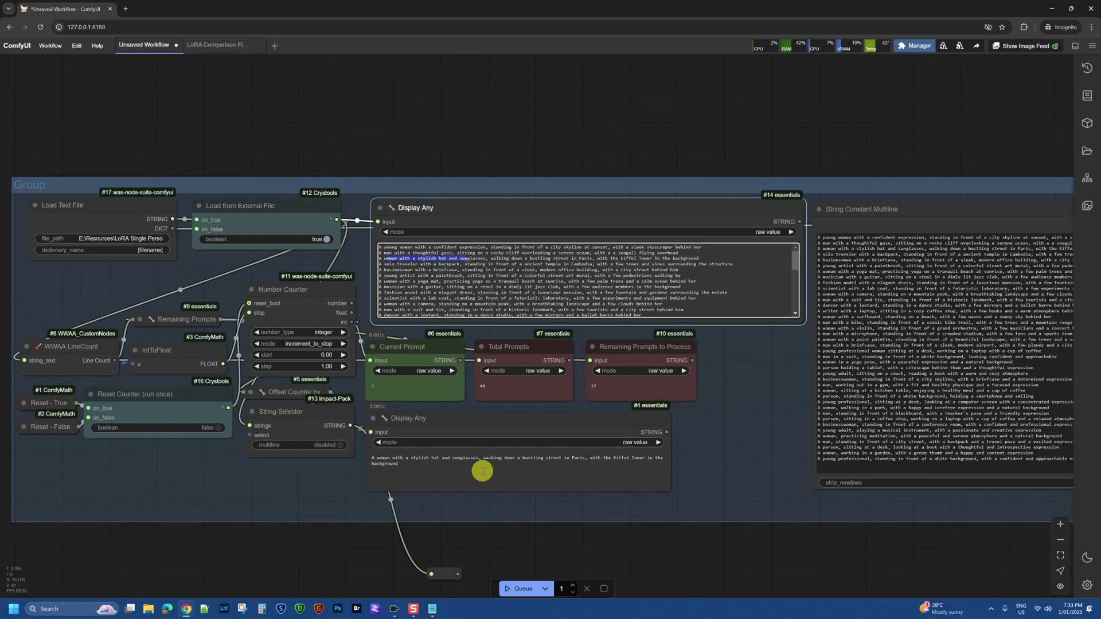
scroll(415, 270, "down", 5)
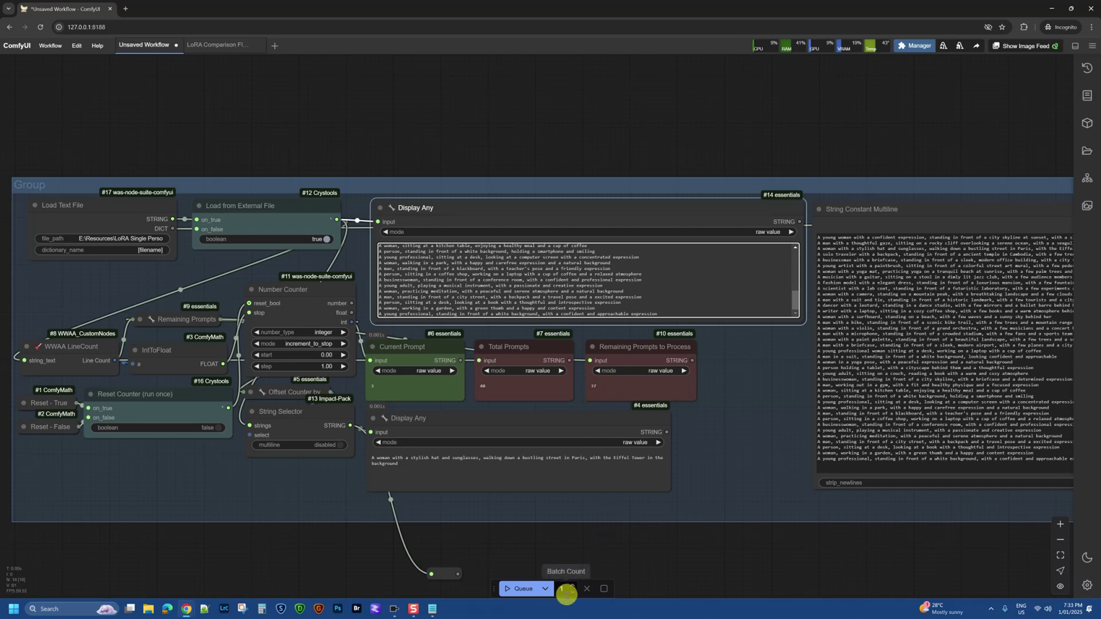
Queue a batch of 37 runs and select the final prompt in Display Any.
left_click(564, 588)
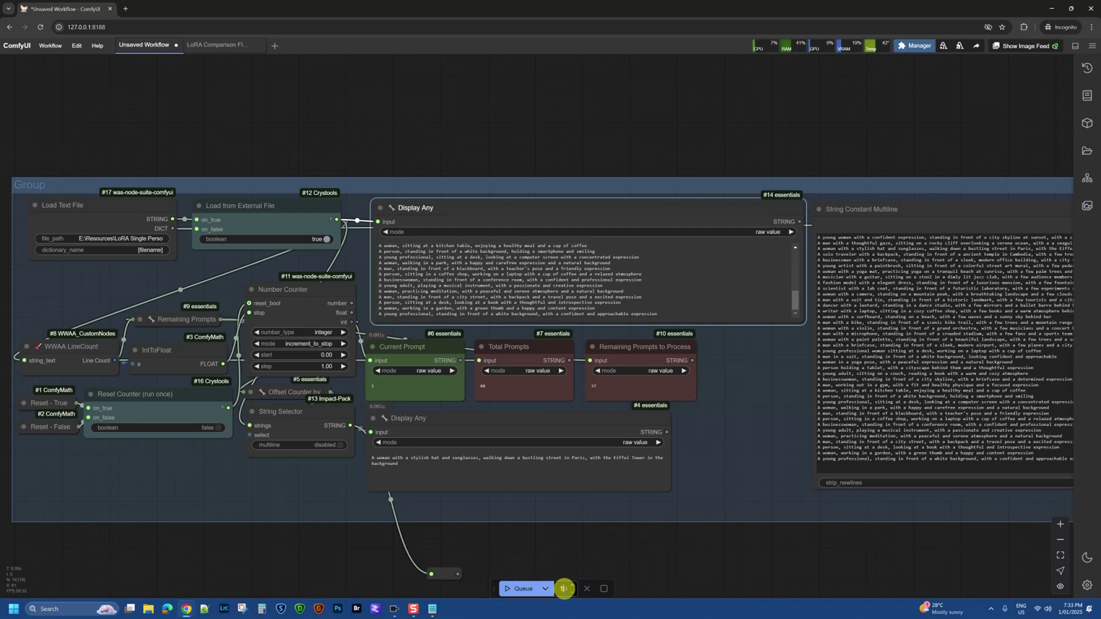
left_click(523, 591)
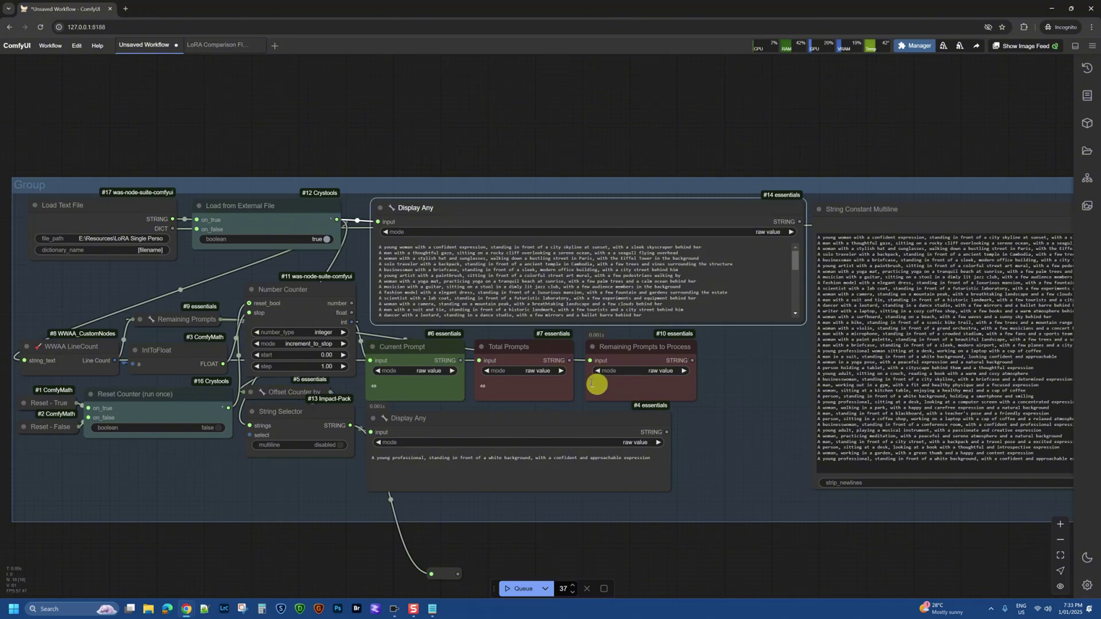
scroll(446, 292, "down", 5)
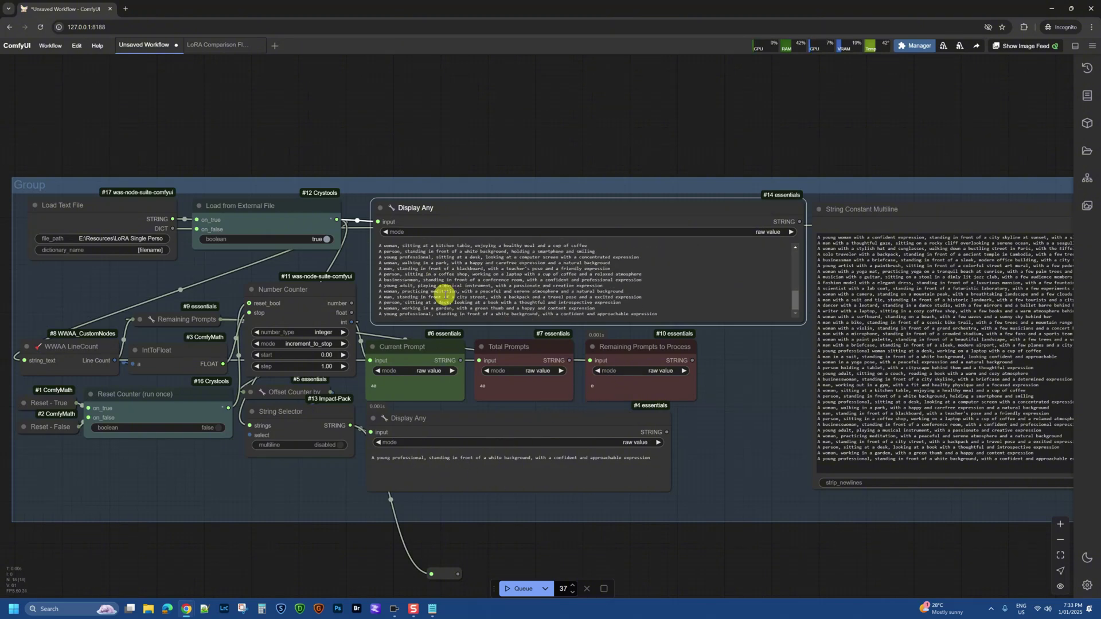
left_click_drag(386, 314, 680, 314)
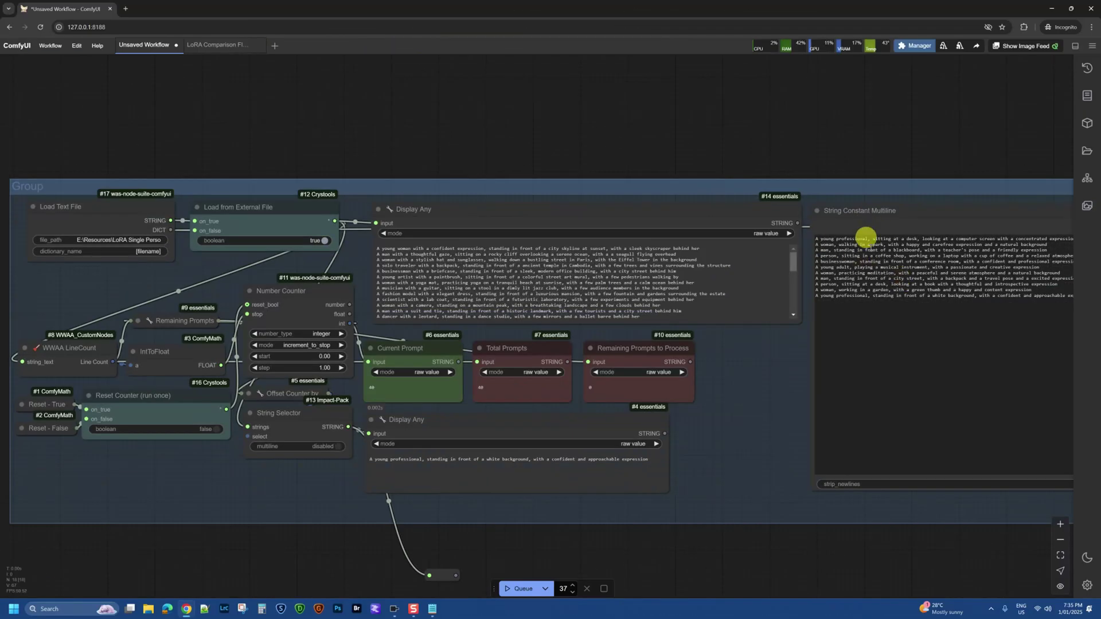
Select the whole eight-line people-prompt list in Notepad's LoRA document.
left_click(436, 611)
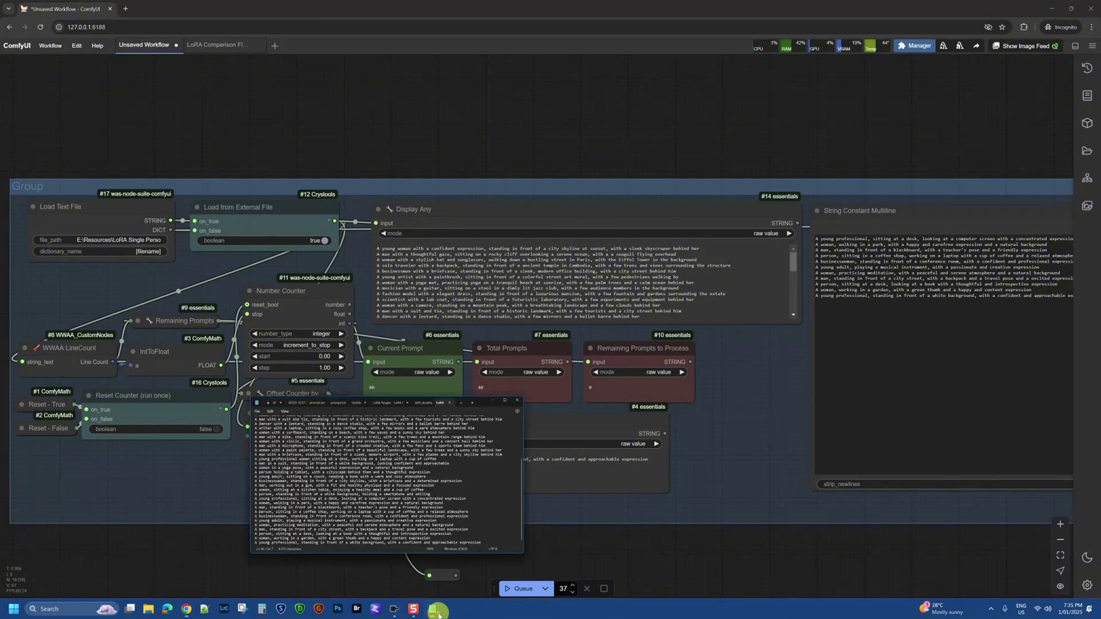
left_click(420, 281)
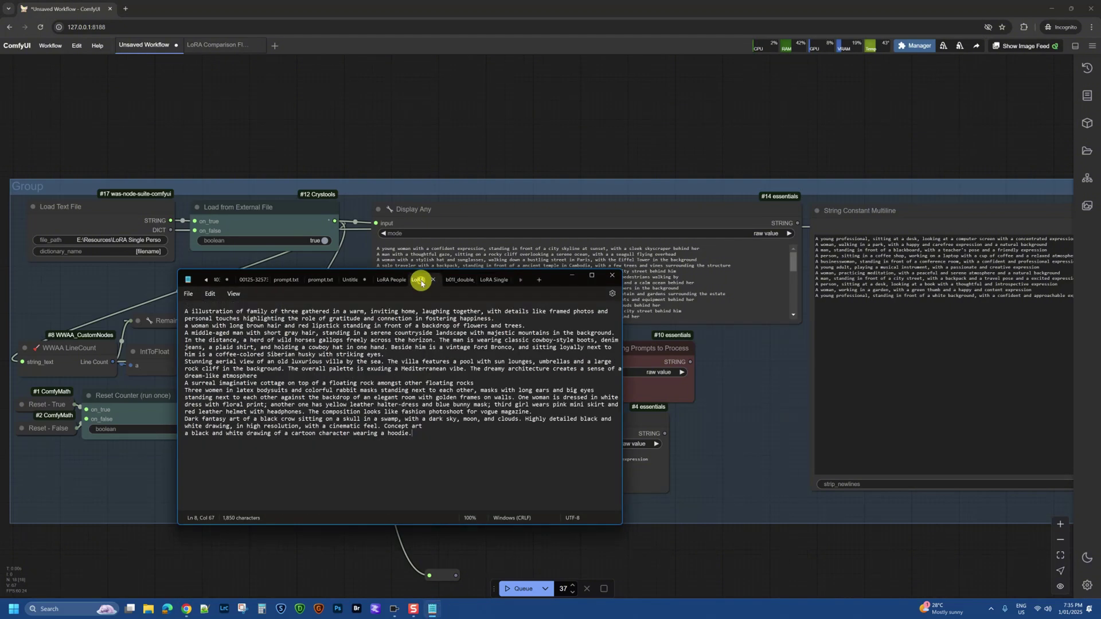
left_click_drag(421, 283, 393, 280)
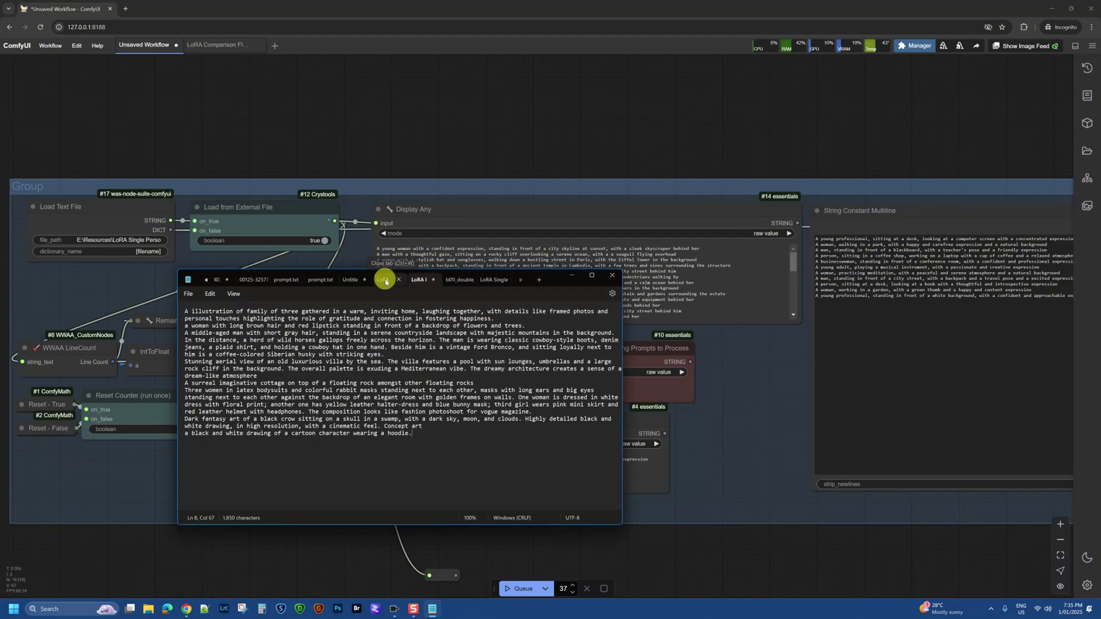
left_click(385, 282)
triple_click(415, 334)
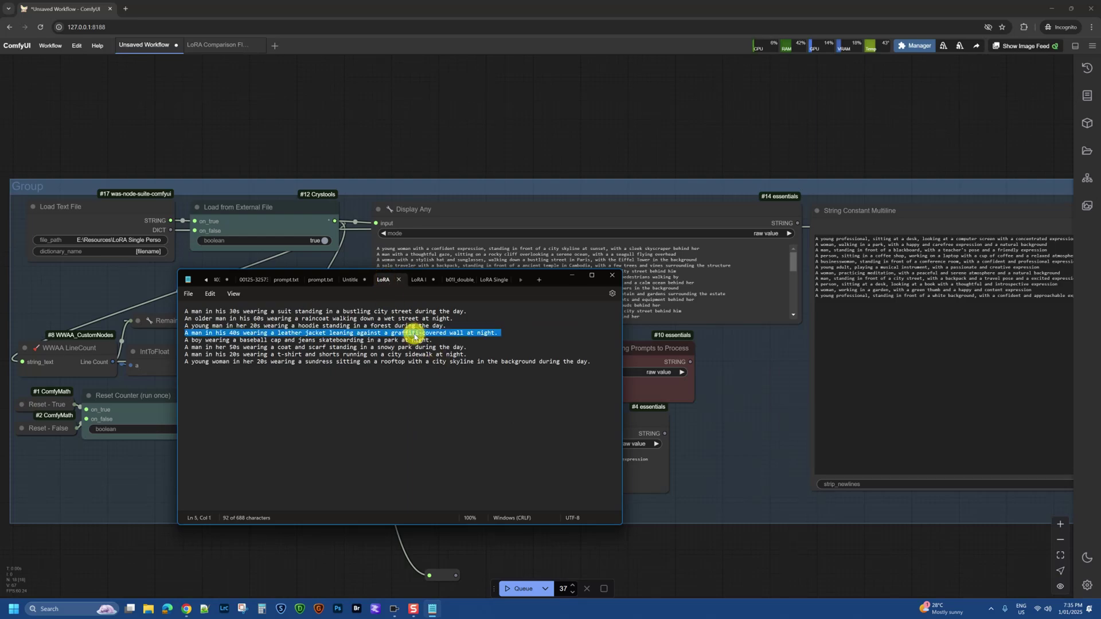
key("ctrl+a")
key("ctrl+c")
left_click(1026, 362)
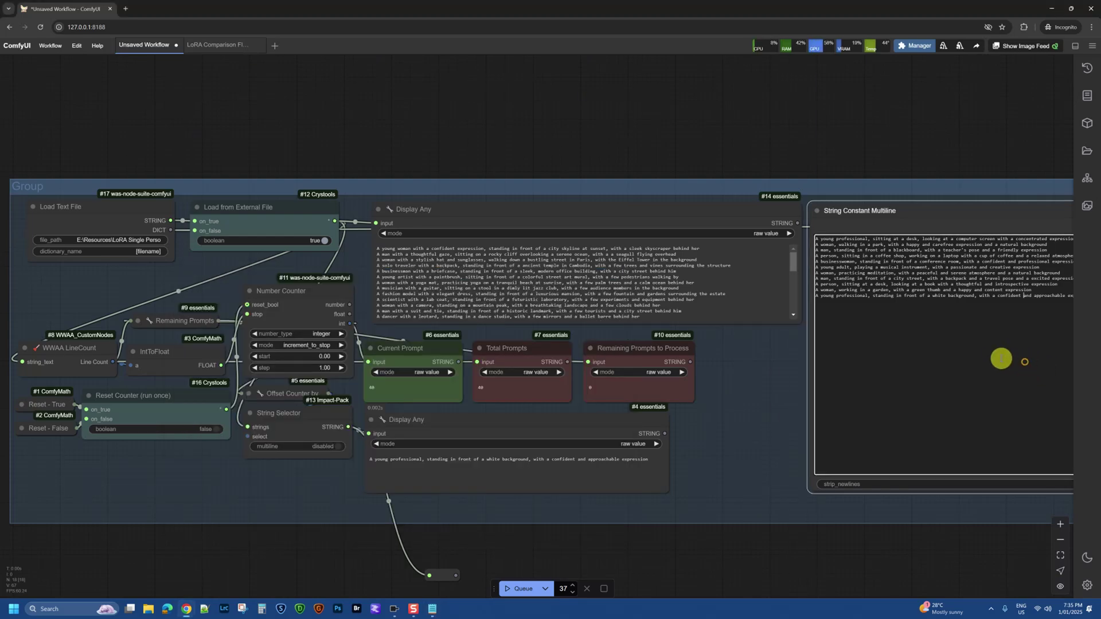
Replace the String Constant Multiline text with the eight pasted people prompts.
key("ctrl+a")
key("ctrl+v")
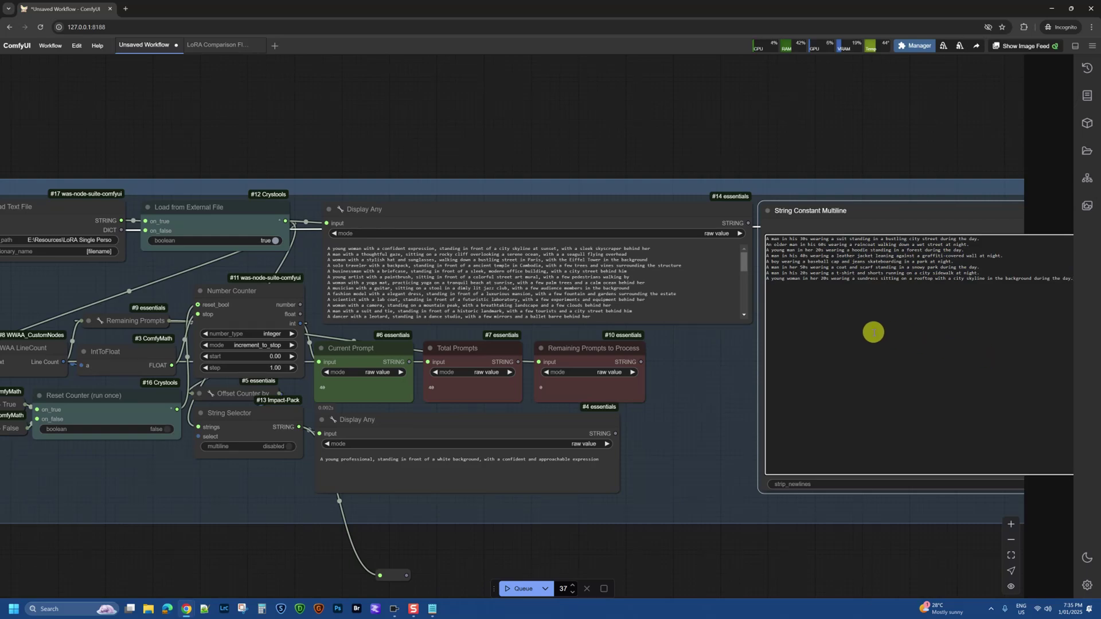
left_click(673, 450)
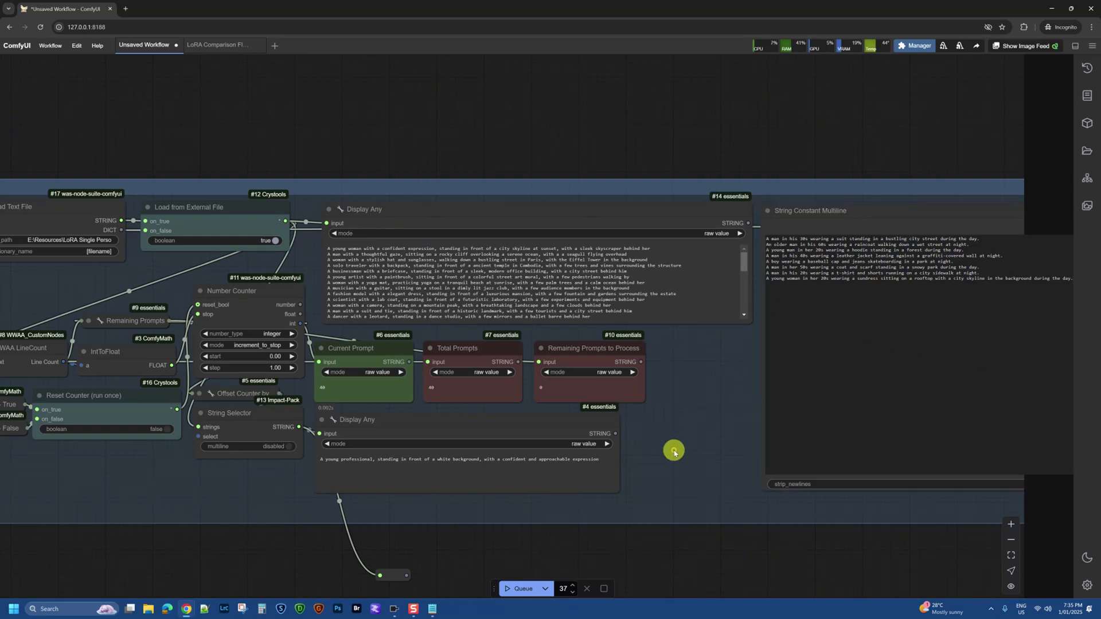
left_click_drag(678, 538, 774, 541)
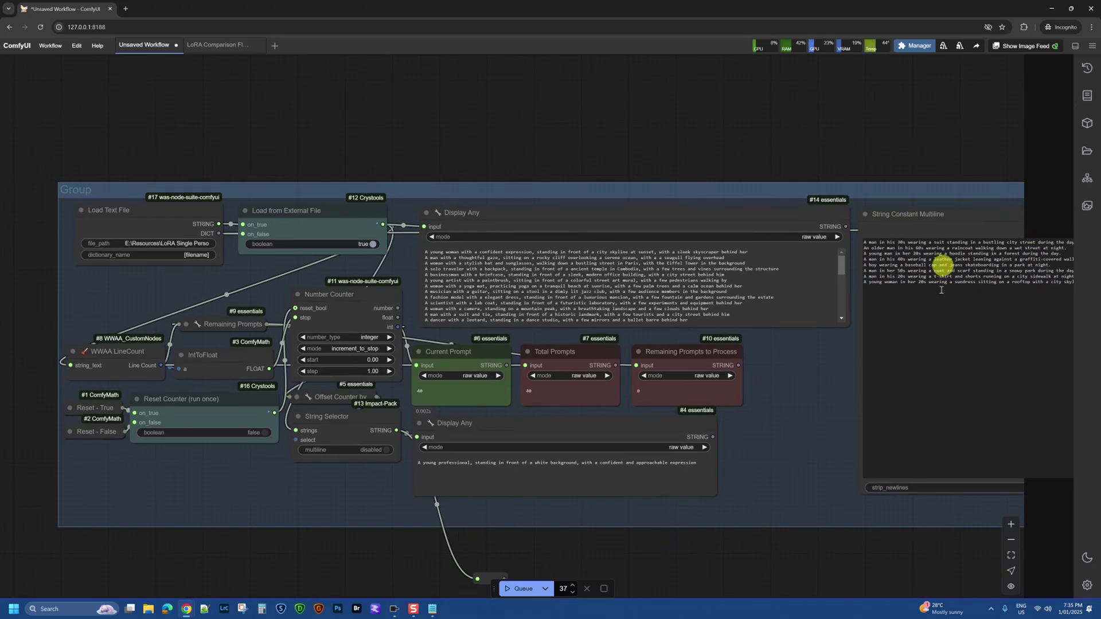
left_click_drag(905, 152, 755, 145)
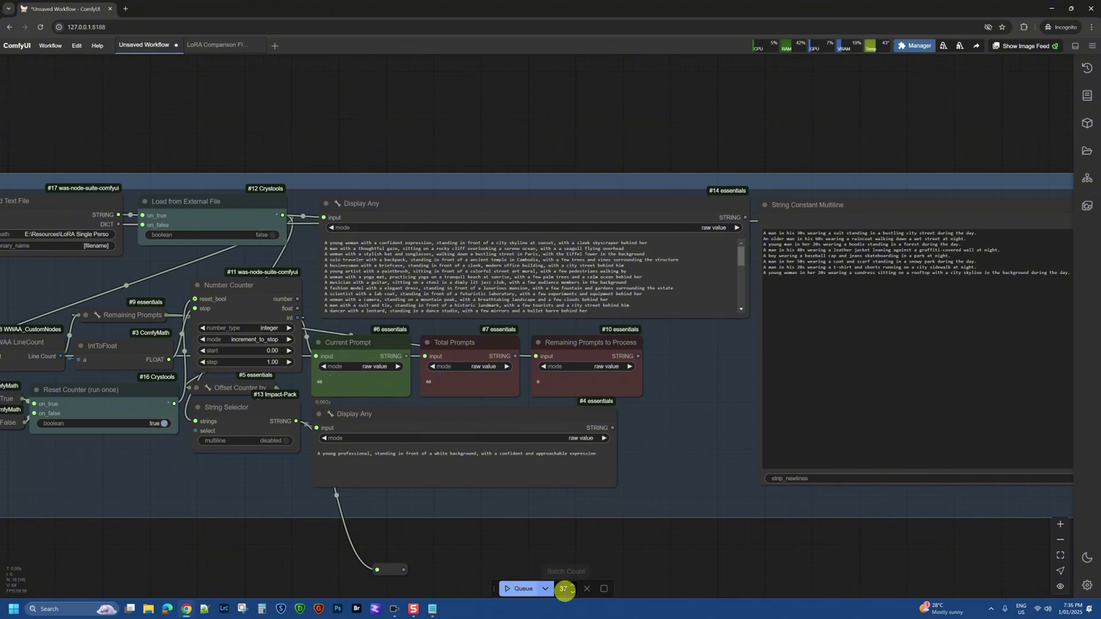
Set batch count to 1 and queue a single run to reset the counter.
double_click(563, 589)
type("1")
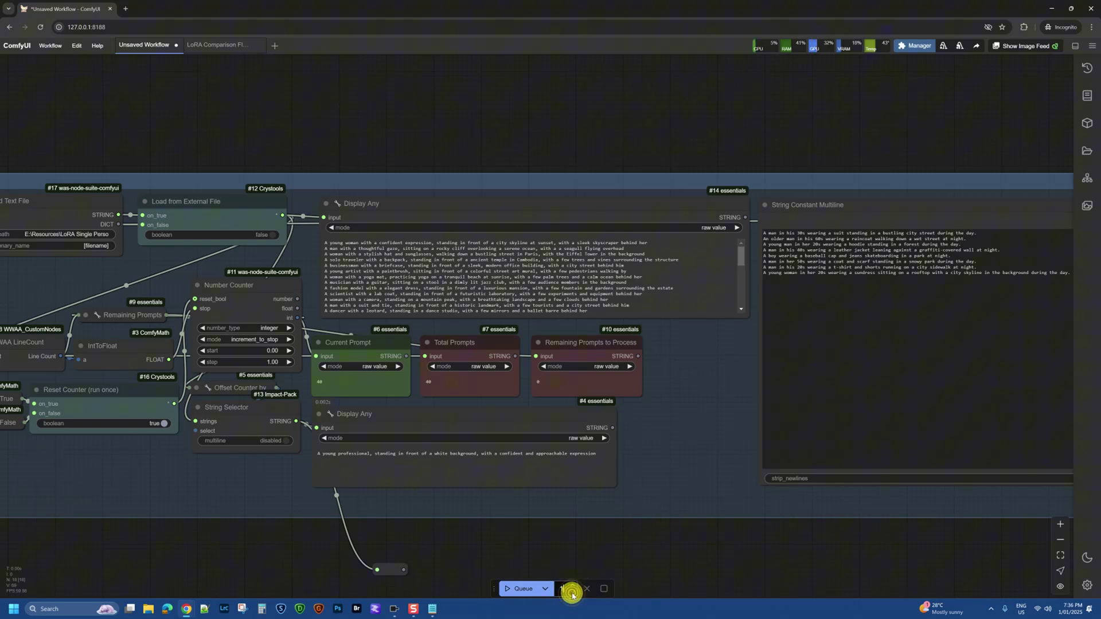
left_click(518, 589)
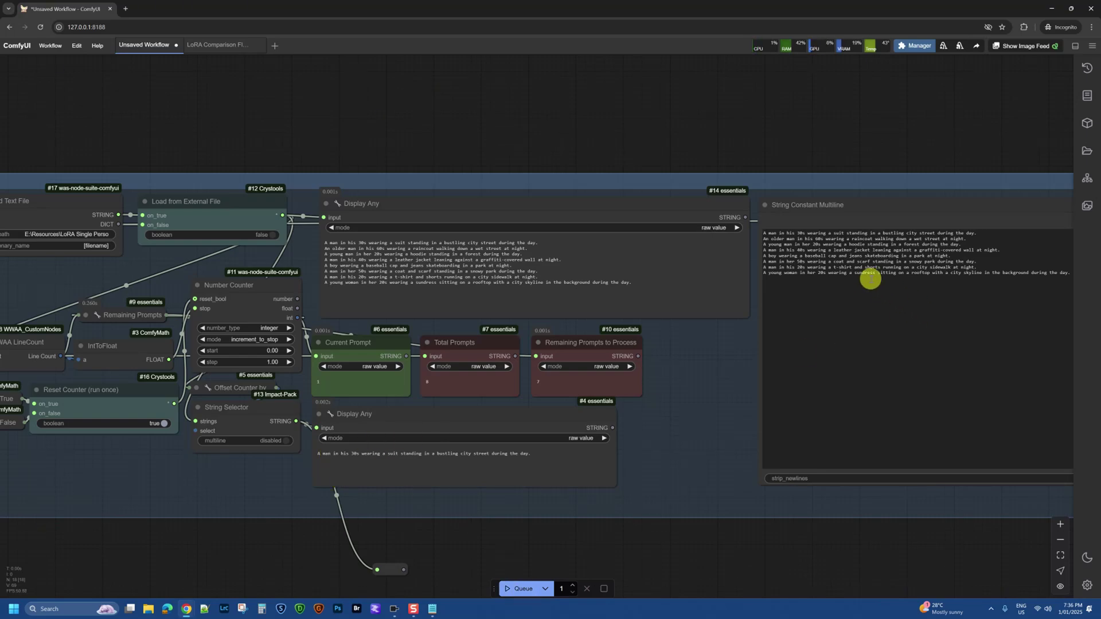
Set Reset Counter to false and queue 7 runs through the remaining prompts.
left_click(161, 422)
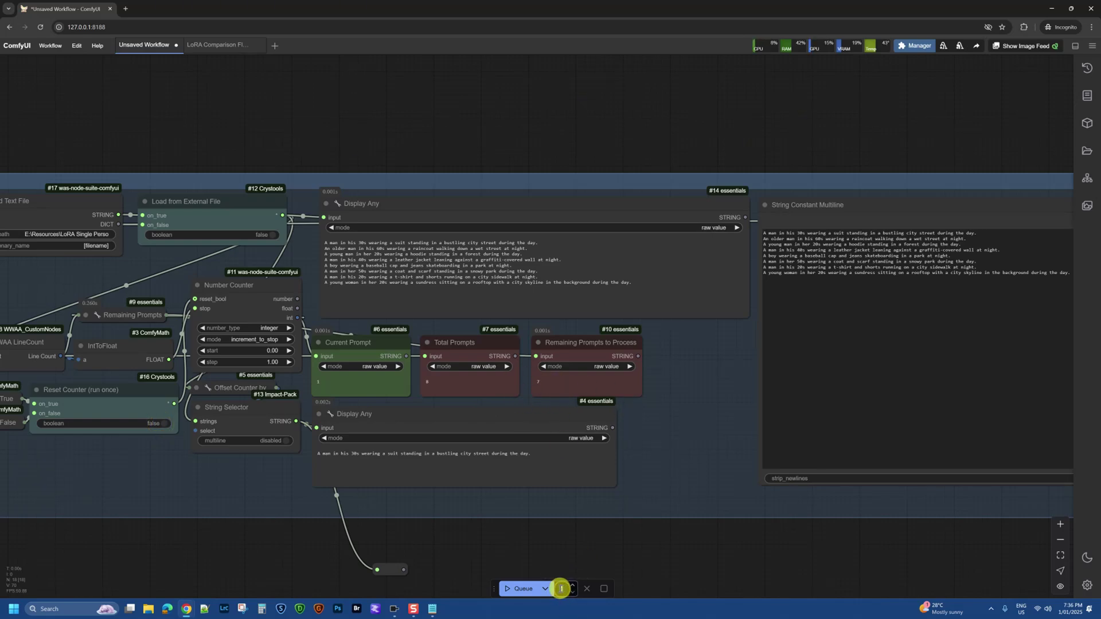
type("7")
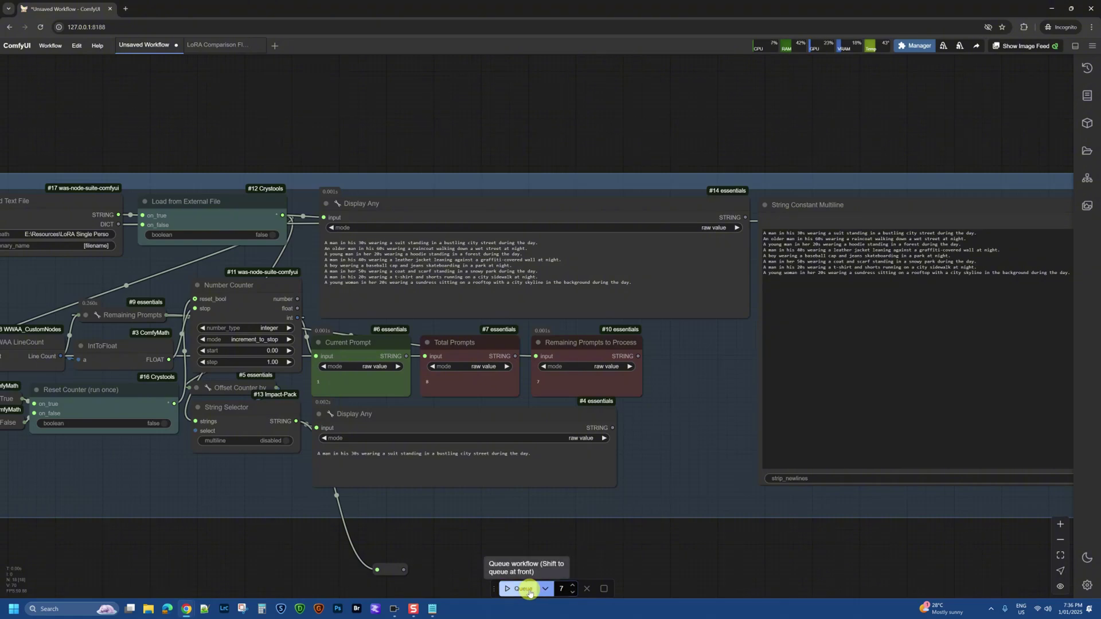
left_click(525, 590)
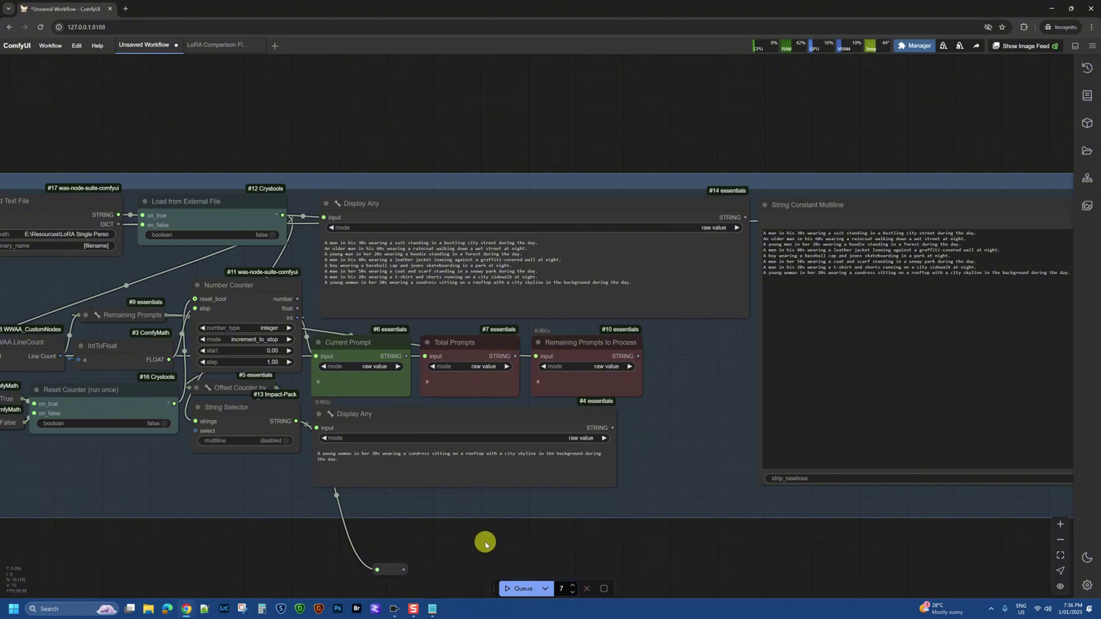
scroll(485, 547, "down", 1)
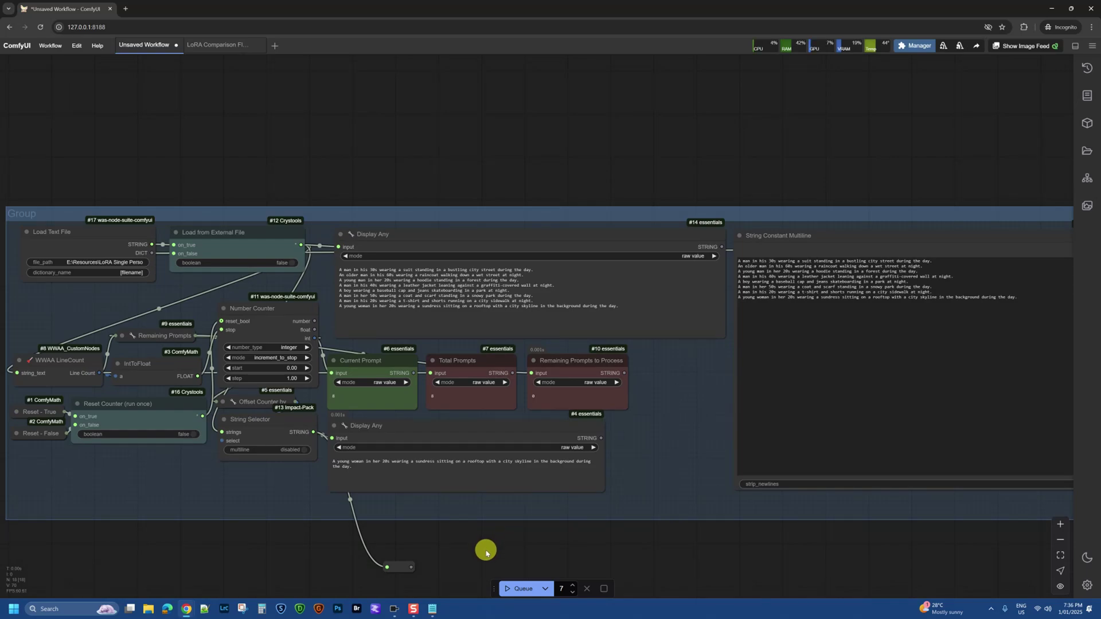
left_click_drag(486, 552, 500, 530)
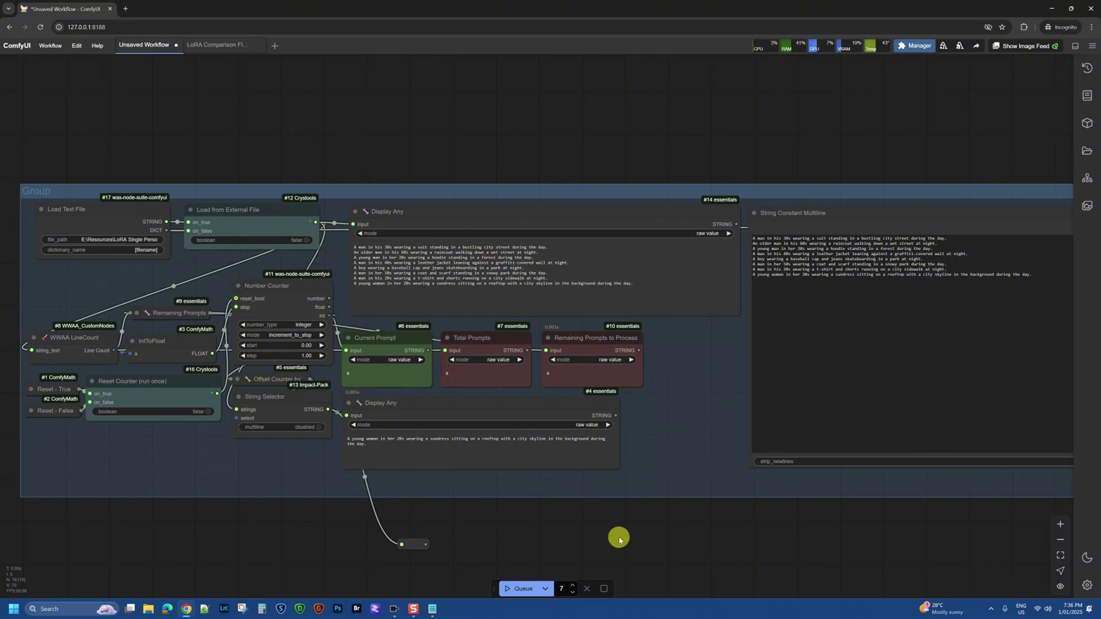
left_click_drag(501, 528, 494, 526)
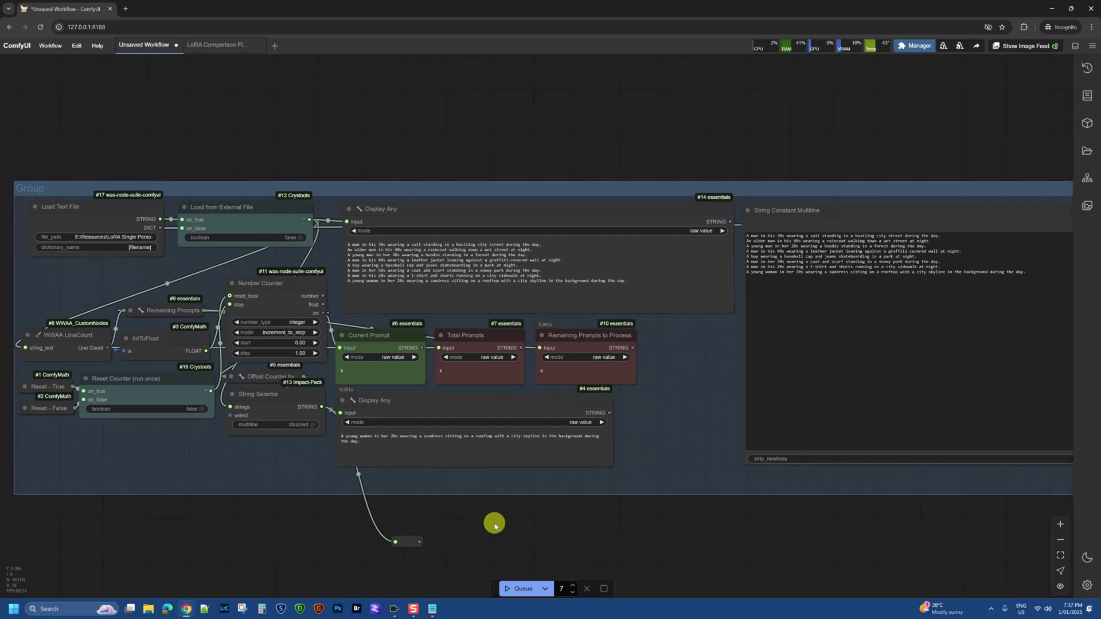